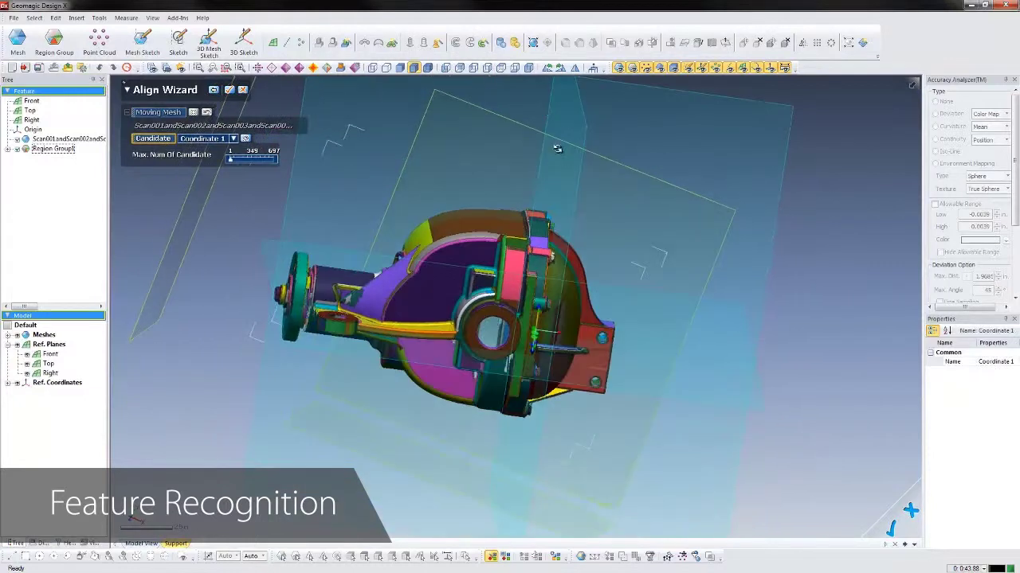
Align the scanned mesh to the origin using candidate Coordinate 1 of the Align Wizard.
{"action": "right_click_drag", "start_coordinate": [224, 270], "coordinate": [664, 303]}
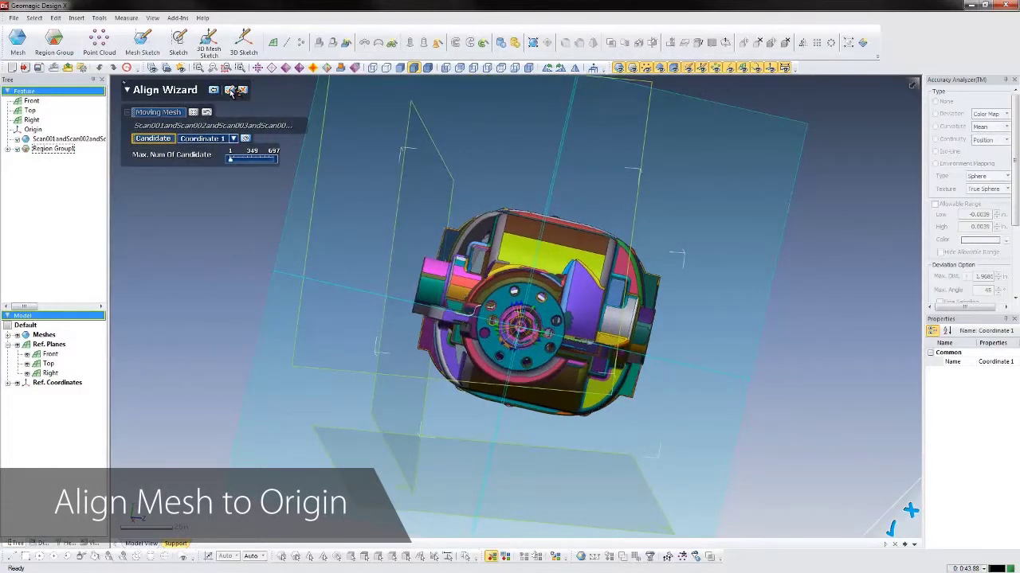
{"action": "left_click", "coordinate": [230, 90]}
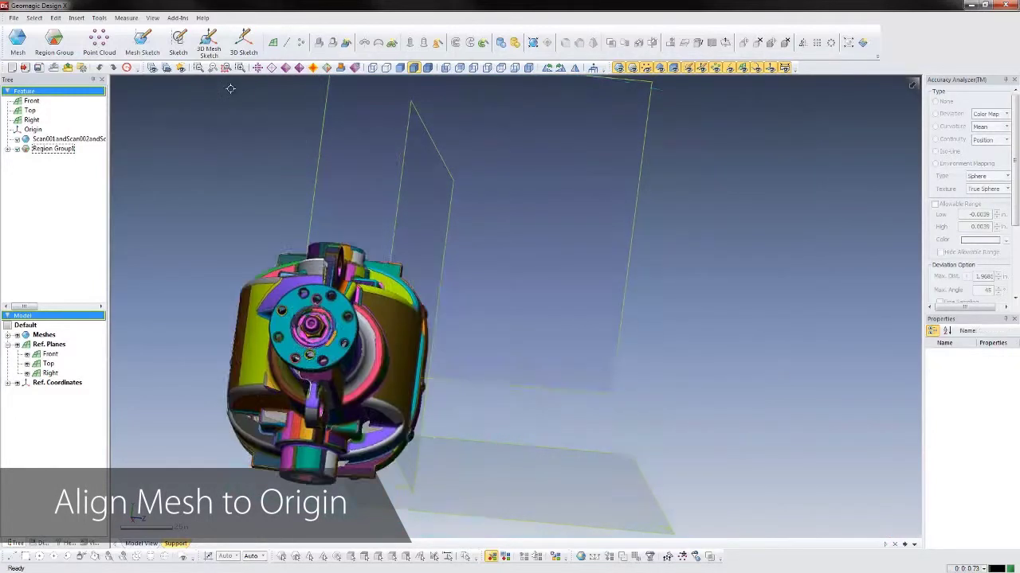
{"action": "right_click_drag", "start_coordinate": [442, 327], "coordinate": [364, 271]}
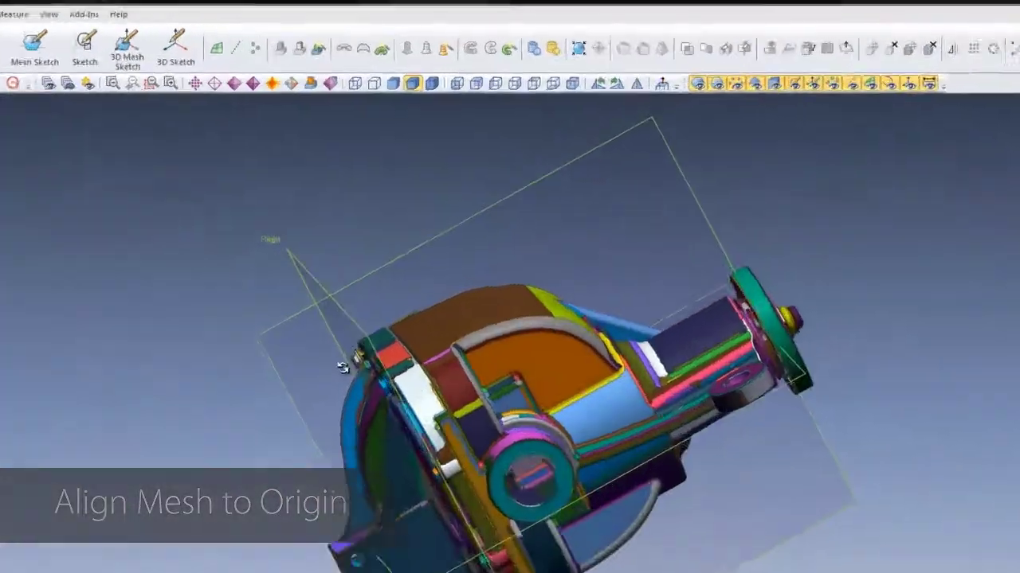
{"action": "right_click_drag", "start_coordinate": [342, 368], "coordinate": [303, 305]}
{"action": "right_click_drag", "start_coordinate": [478, 569], "coordinate": [462, 557]}
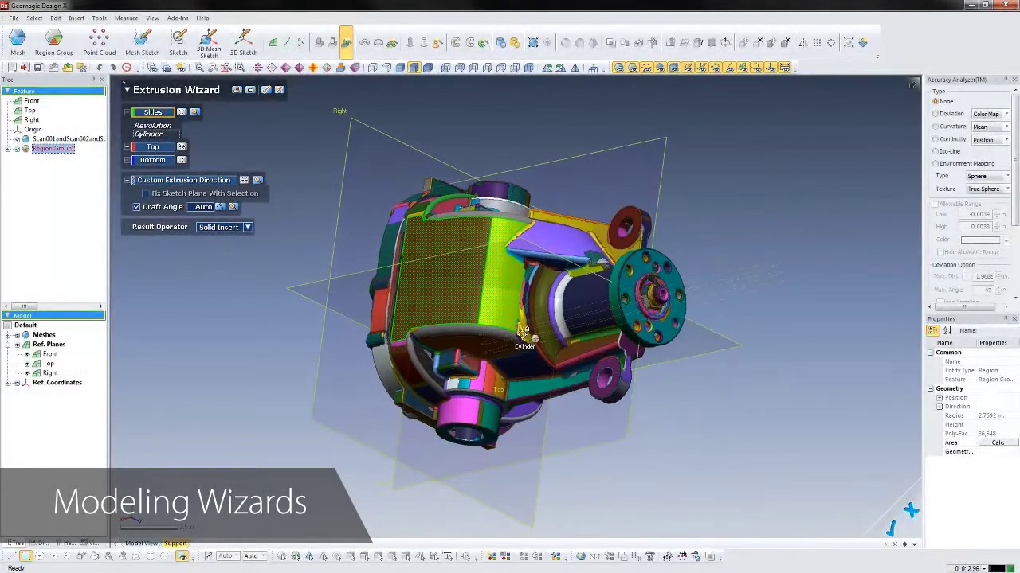
Add the remaining curved housing regions, including cylinders and a freeform, to the side regions of the Extrusion Wizard.
{"action": "left_click", "coordinate": [523, 332]}
{"action": "left_click", "coordinate": [531, 332]}
{"action": "right_click_drag", "start_coordinate": [604, 412], "coordinate": [196, 287]}
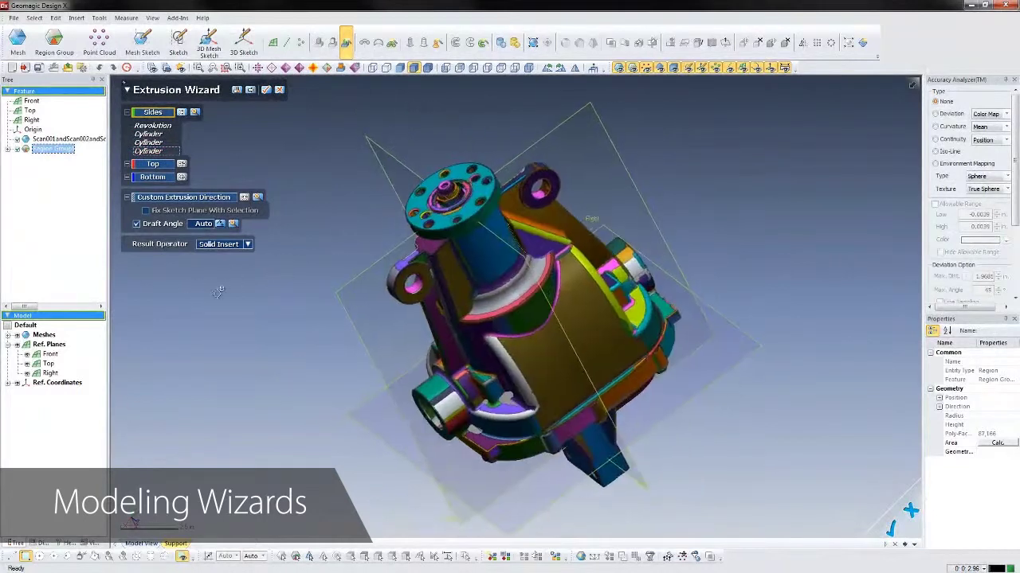
{"action": "left_click", "coordinate": [593, 337]}
Assign plane regions as the extrusion's top and bottom limits and generate the Solid Insert with automatic draft angle.
{"action": "left_click", "coordinate": [163, 177]}
{"action": "right_click_drag", "start_coordinate": [510, 335], "coordinate": [670, 359]}
{"action": "left_click", "coordinate": [438, 345]}
{"action": "left_click", "coordinate": [157, 199]}
{"action": "right_click_drag", "start_coordinate": [478, 199], "coordinate": [478, 359]}
{"action": "left_click", "coordinate": [522, 255]}
{"action": "left_click", "coordinate": [251, 90]}
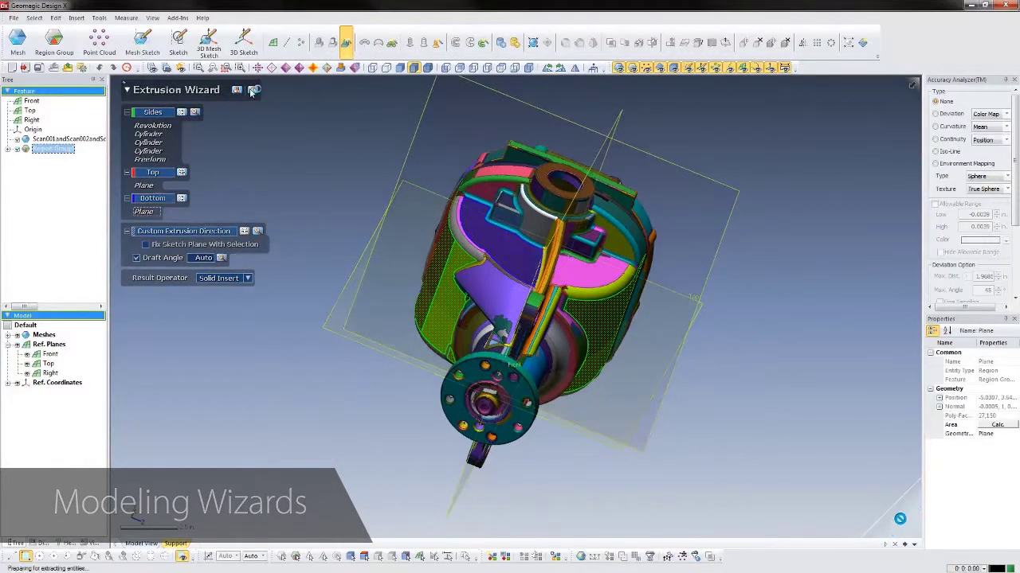
{"action": "mouse_move", "coordinate": [700, 262]}
{"action": "right_mouse_down"}
{"action": "mouse_move", "coordinate": [728, 207]}
{"action": "mouse_move", "coordinate": [697, 252]}
{"action": "right_mouse_up"}
{"action": "left_click", "coordinate": [266, 89]}
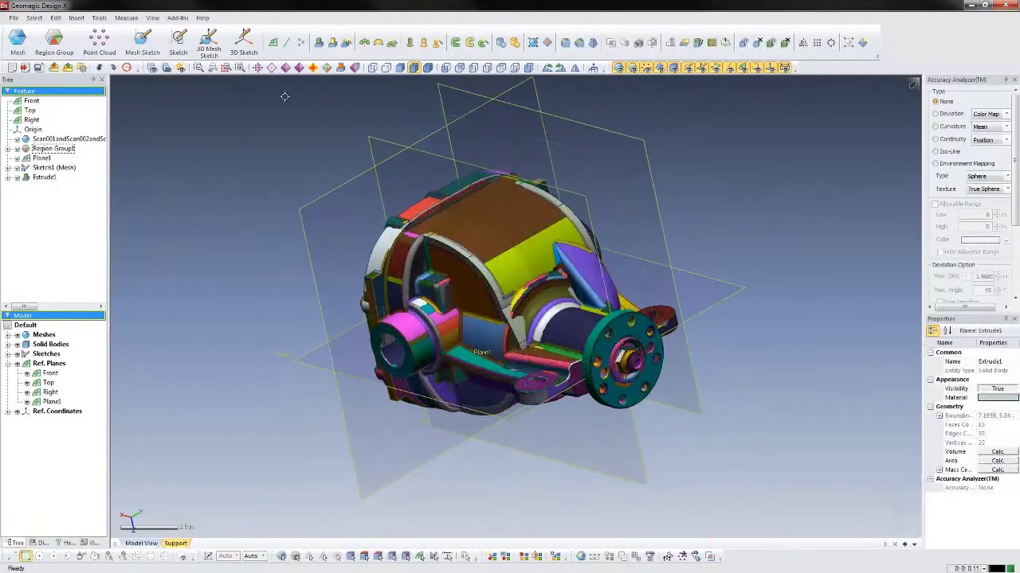
Hide the meshes and open the extrusion's mesh sketch for editing, viewed square to its plane.
{"action": "left_click", "coordinate": [26, 335]}
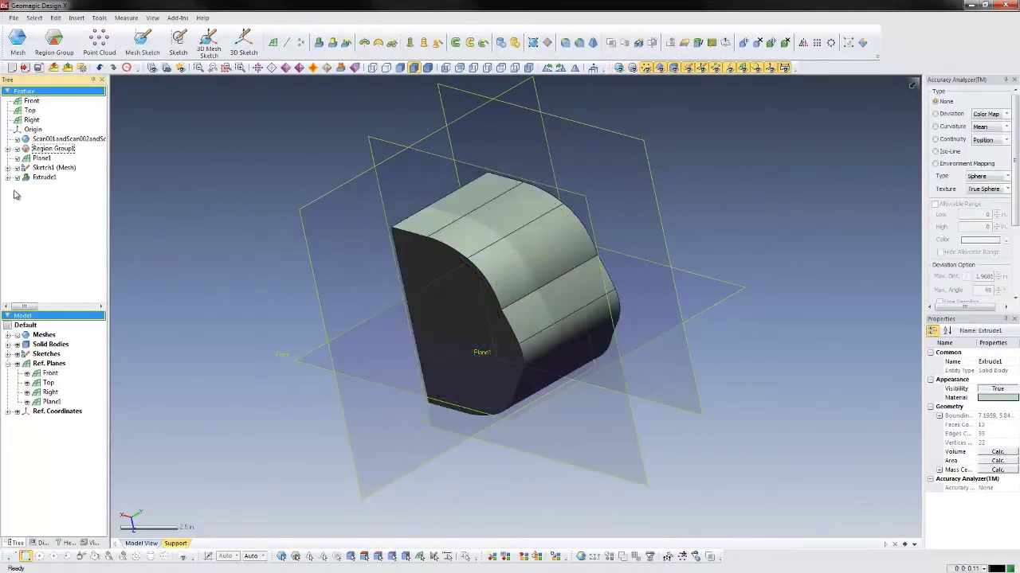
{"action": "right_click", "coordinate": [46, 172]}
{"action": "left_click", "coordinate": [58, 179]}
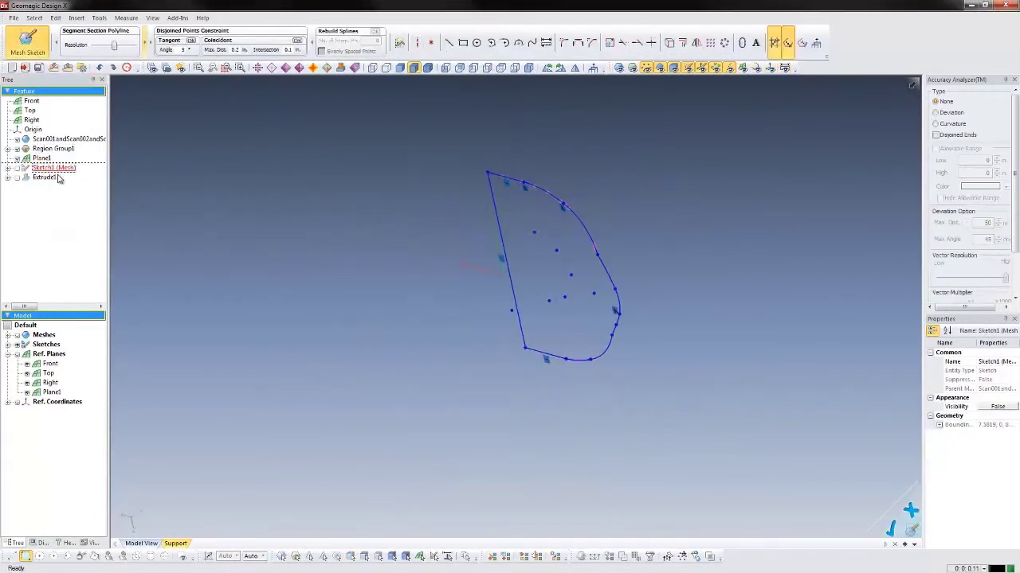
{"action": "left_click", "coordinate": [594, 70]}
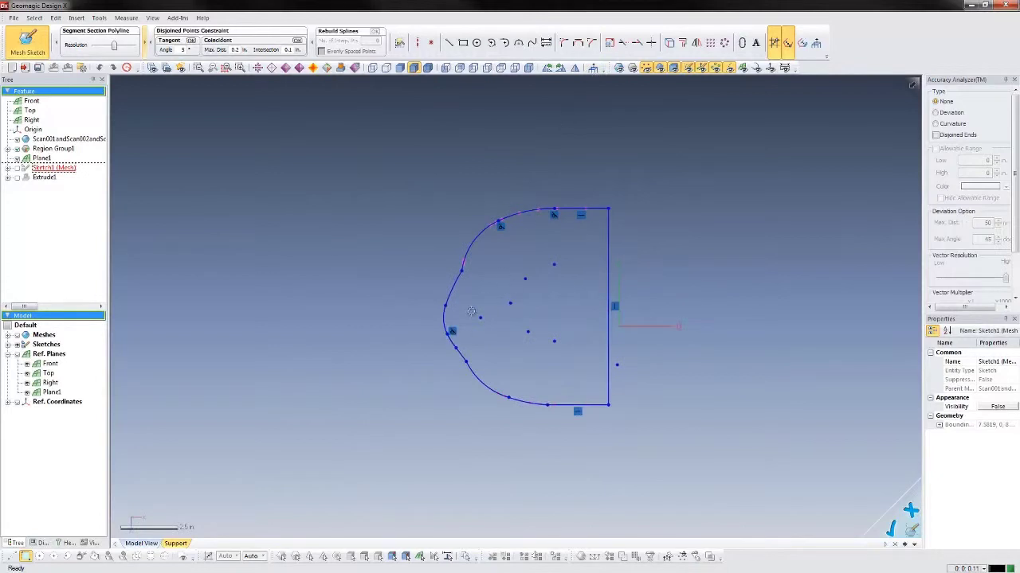
Delete the short irregular curve segments on the sketch profile's curved side and start the Line tool to replace them.
{"action": "scroll", "coordinate": [483, 303], "scroll_direction": "up", "scroll_amount": 3}
{"action": "mouse_move", "coordinate": [407, 144]}
{"action": "left_mouse_down"}
{"action": "mouse_move", "coordinate": [465, 380]}
{"action": "mouse_move", "coordinate": [477, 386]}
{"action": "left_mouse_up"}
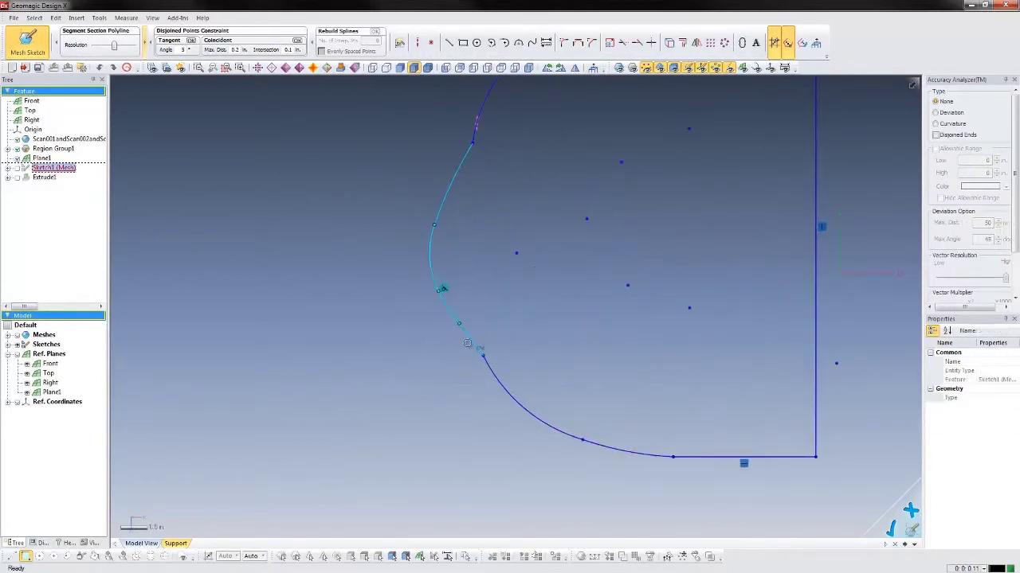
{"action": "key", "text": "Delete"}
{"action": "left_click", "coordinate": [450, 43]}
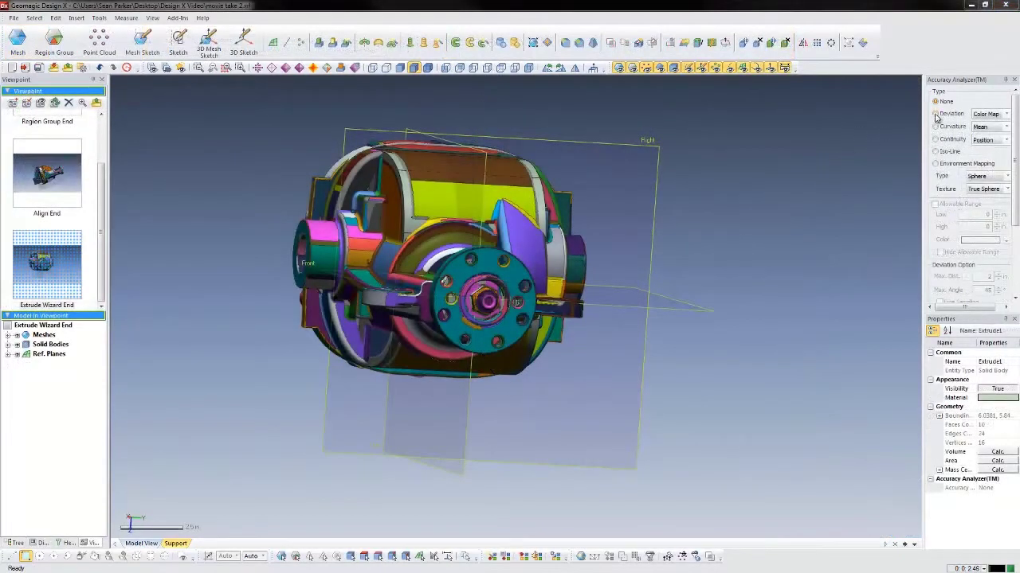
Analyze the extruded body's deviation from the mesh as a color map with an upper allowable tolerance of 0.01 in.
{"action": "left_click", "coordinate": [936, 116]}
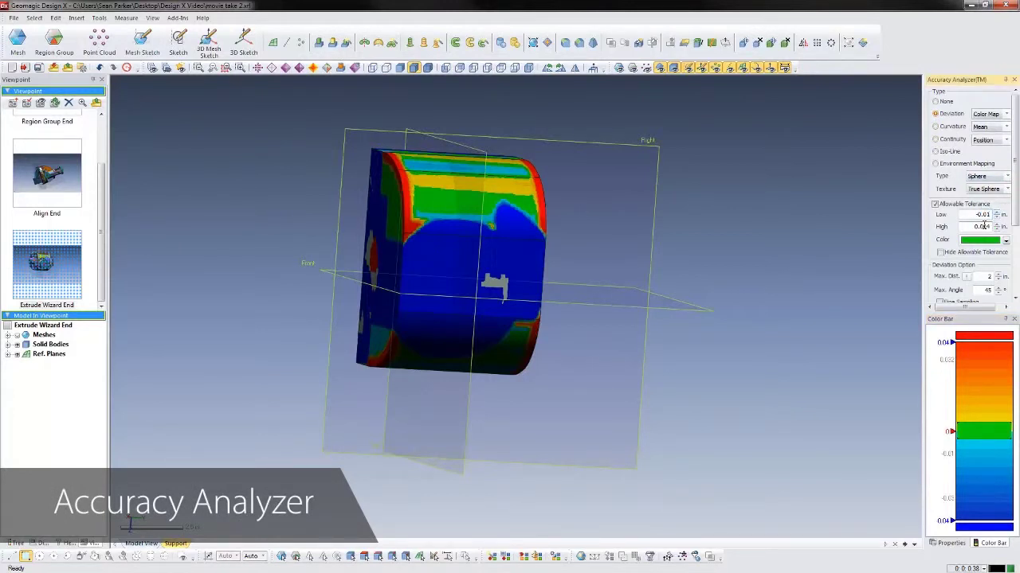
{"action": "left_click_drag", "start_coordinate": [985, 227], "coordinate": [991, 226]}
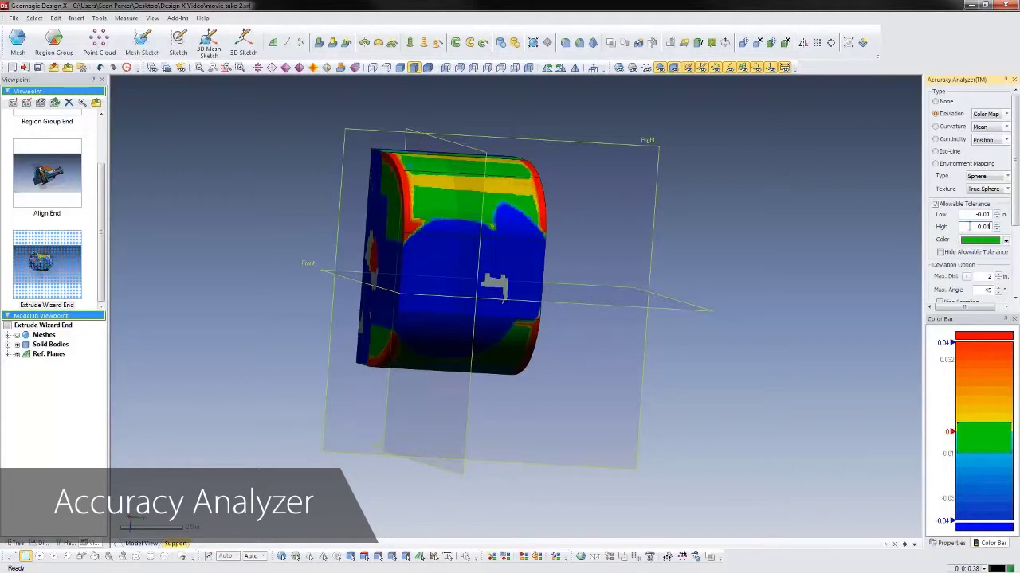
{"action": "type", "text": "1"}
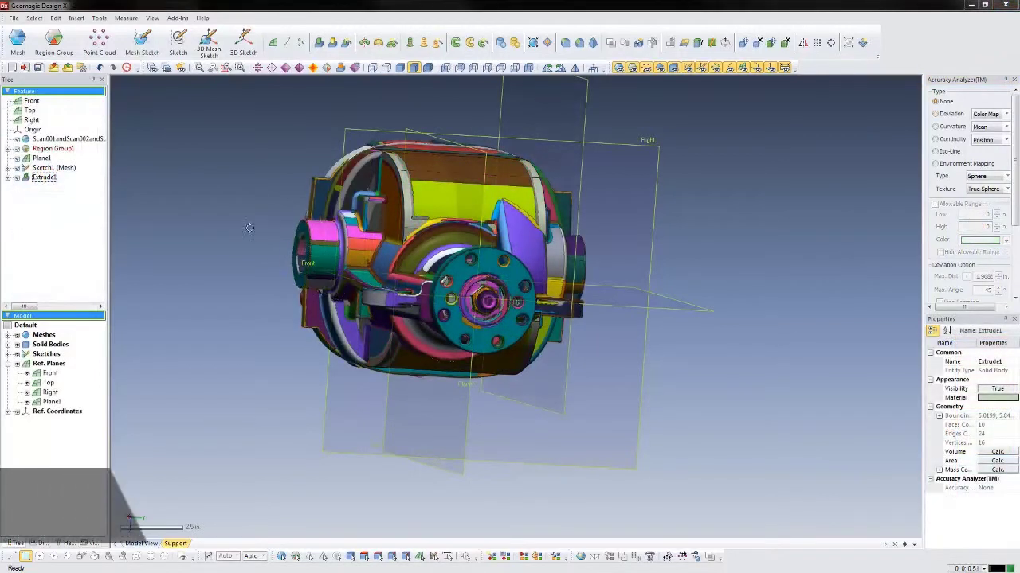
Create a planar mesh sketch on the extruded body's large flat face with the section polyline offset about 1.15 in.
{"action": "mouse_move", "coordinate": [249, 229]}
{"action": "right_mouse_down"}
{"action": "mouse_move", "coordinate": [849, 364]}
{"action": "mouse_move", "coordinate": [892, 364]}
{"action": "right_mouse_up"}
{"action": "left_click", "coordinate": [475, 360]}
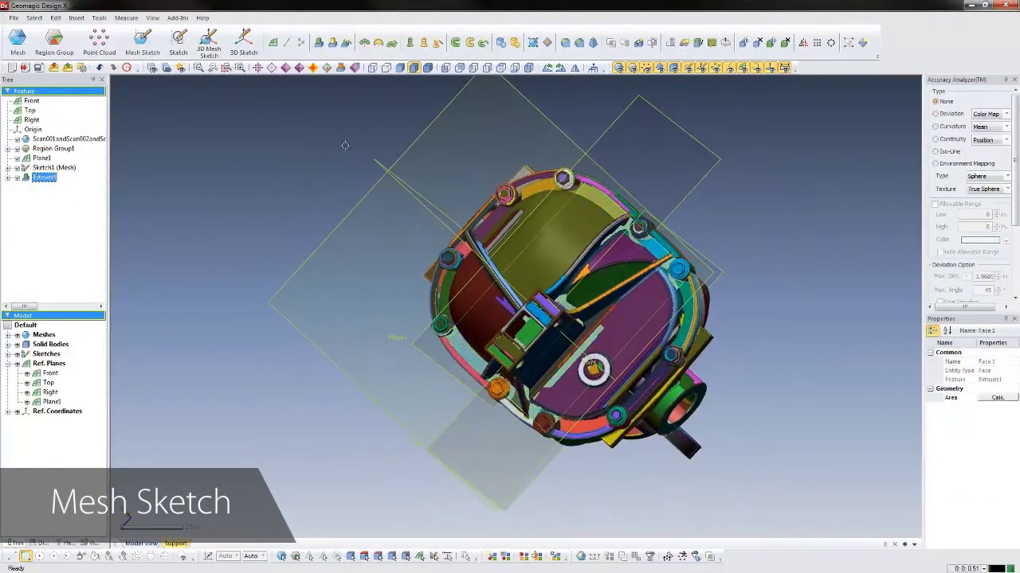
{"action": "left_click", "coordinate": [201, 49]}
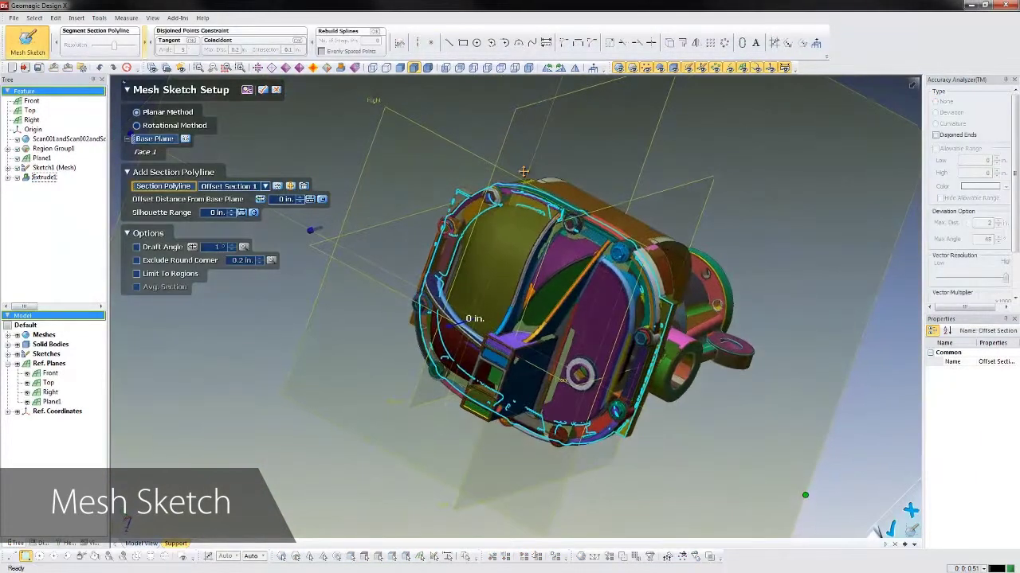
{"action": "left_click_drag", "start_coordinate": [458, 323], "coordinate": [472, 316]}
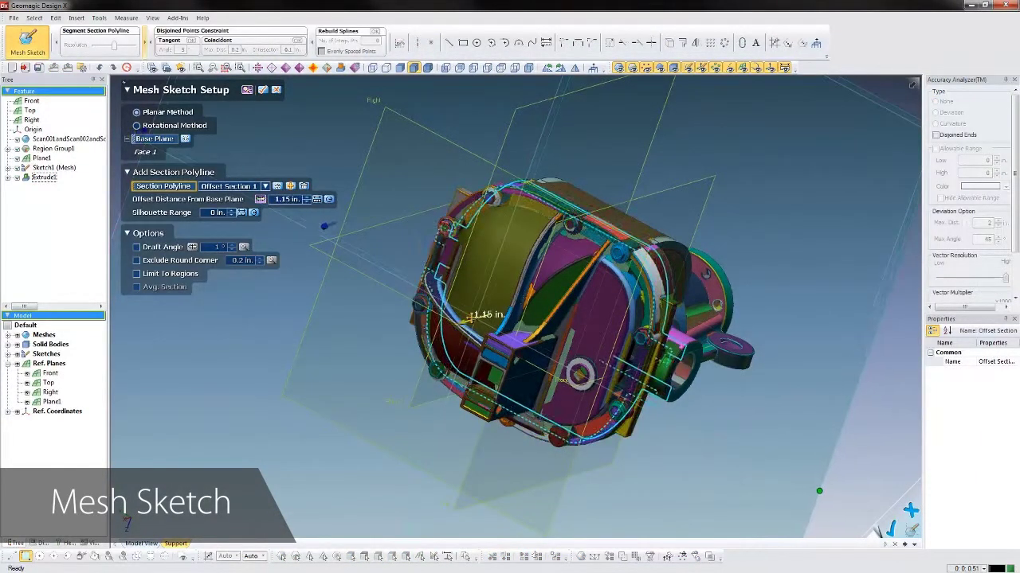
{"action": "left_click", "coordinate": [264, 90]}
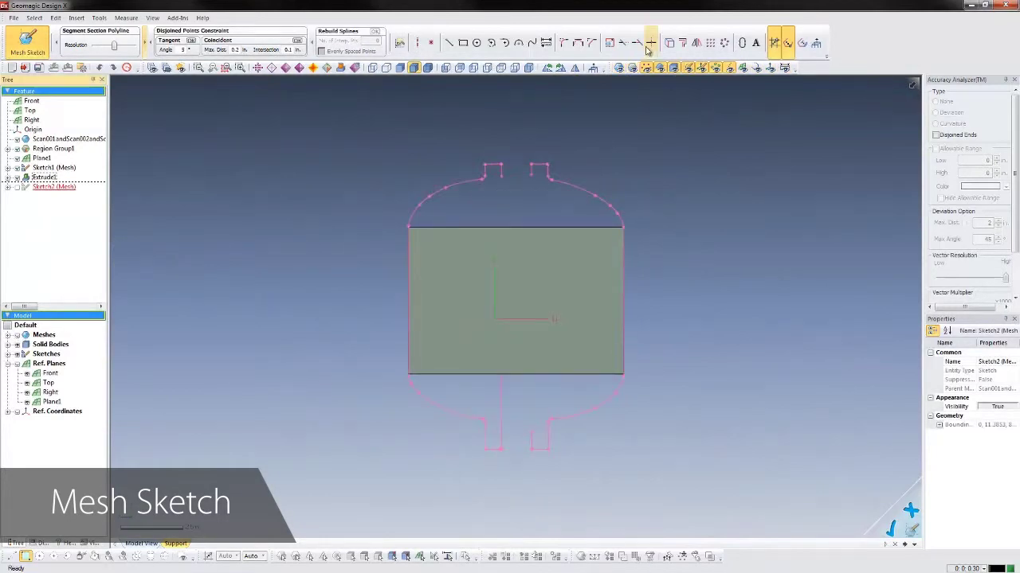
Convert the body's two vertical side edges into entities of the new mesh sketch.
{"action": "left_click", "coordinate": [669, 45]}
{"action": "left_click", "coordinate": [408, 263]}
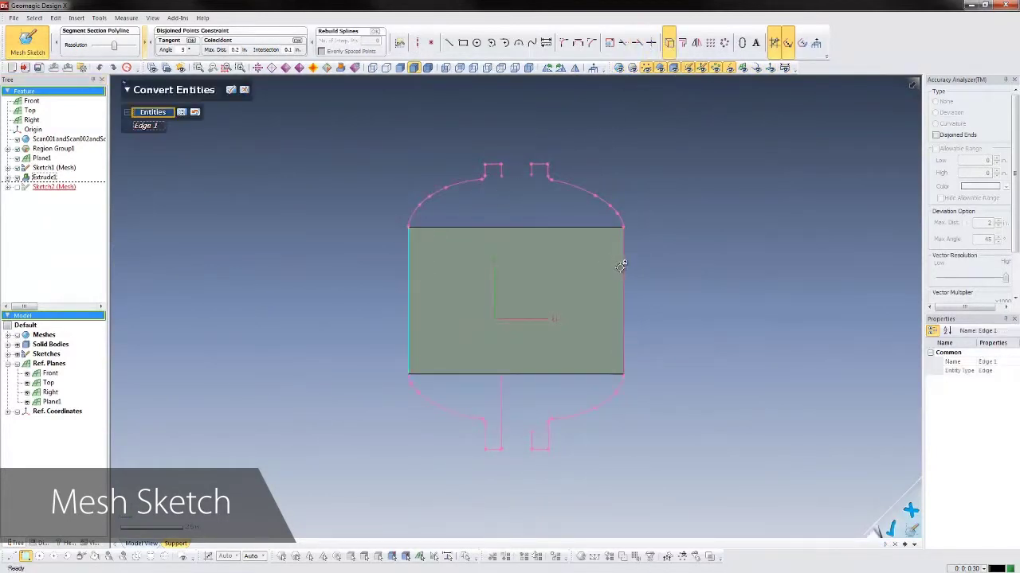
{"action": "left_click", "coordinate": [230, 90]}
Fit a 3 Point Arc to the section's upper-left curve from the converted edge's corner and complete the closed outline.
{"action": "scroll", "coordinate": [398, 210], "scroll_direction": "up", "scroll_amount": 4}
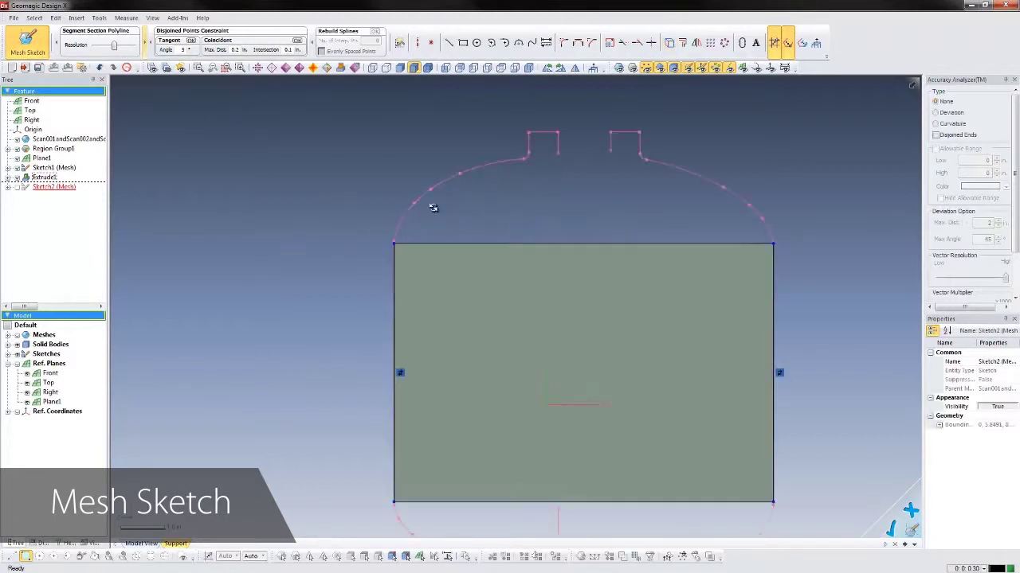
{"action": "left_click", "coordinate": [518, 44]}
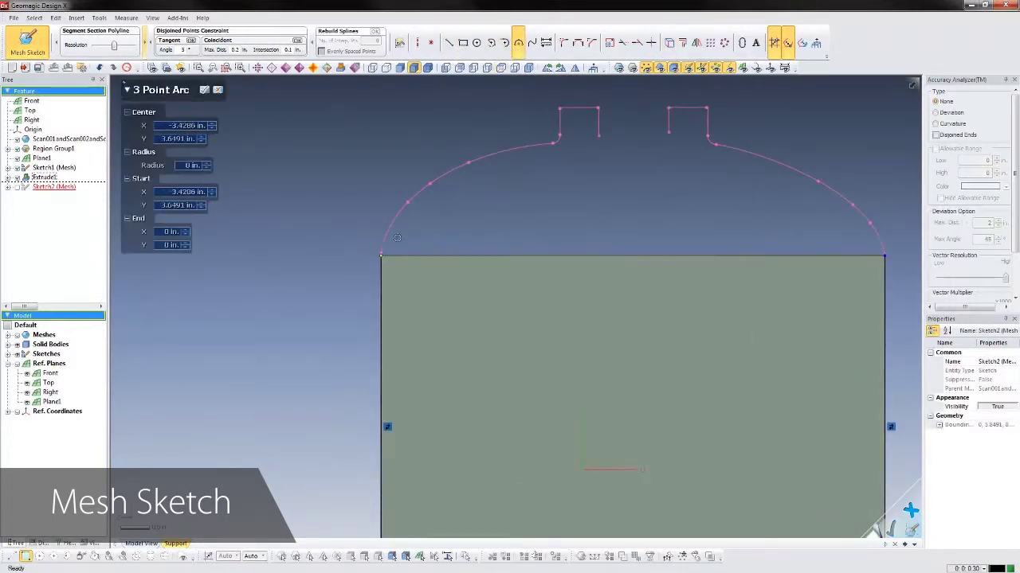
{"action": "left_click", "coordinate": [383, 251]}
{"action": "left_click", "coordinate": [396, 212]}
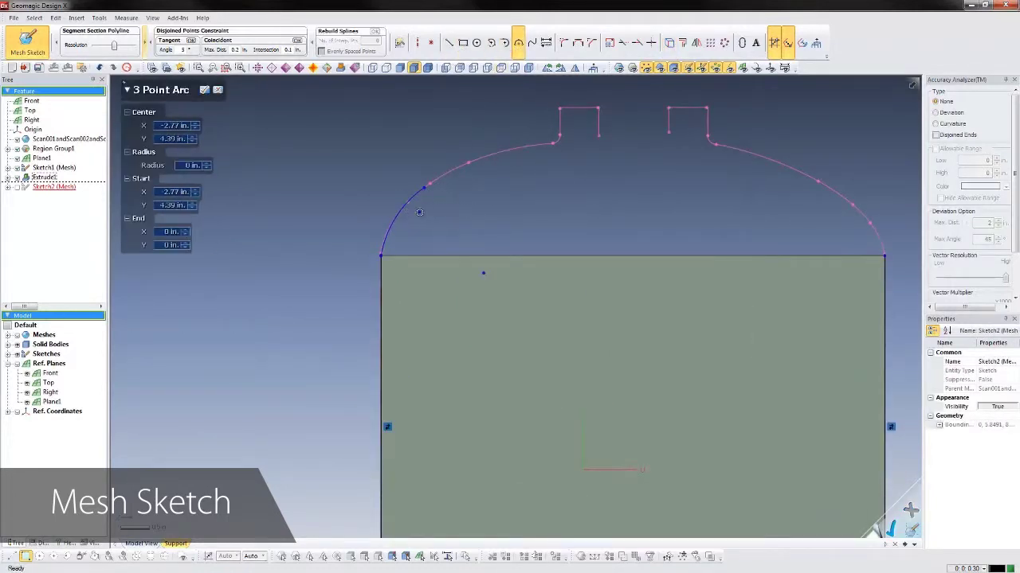
{"action": "left_click", "coordinate": [399, 43]}
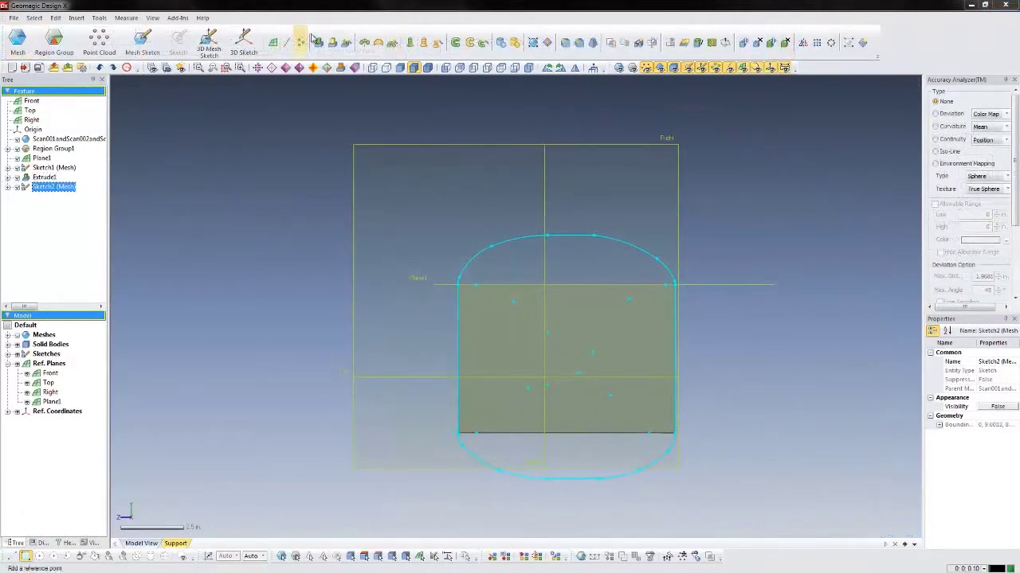
Extrude the closed sketch Up To Region to the flange's plane region with Mean Distance Position and Merge, and hide the meshes.
{"action": "left_click", "coordinate": [317, 41]}
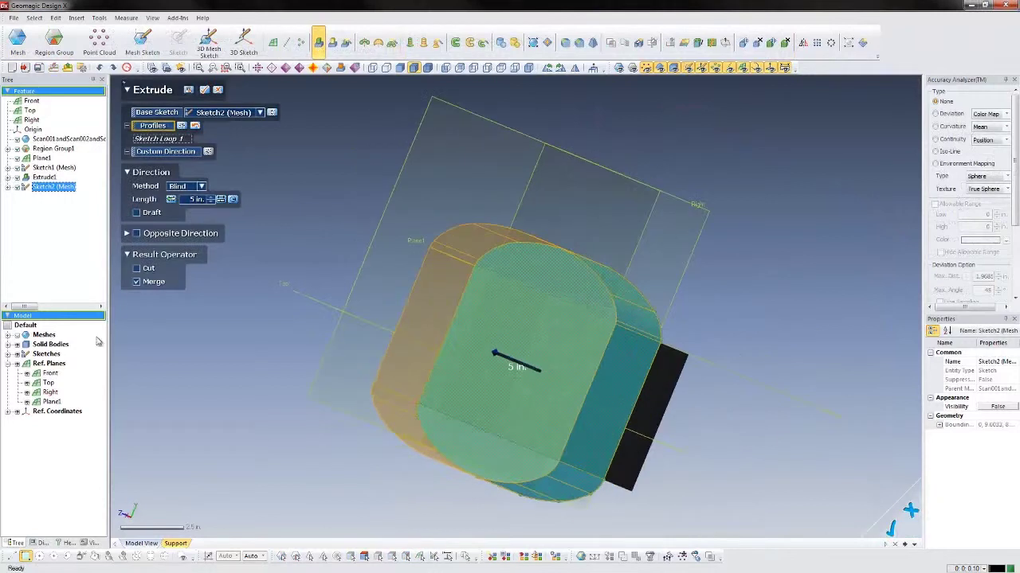
{"action": "left_click", "coordinate": [16, 336]}
{"action": "right_click_drag", "start_coordinate": [273, 335], "coordinate": [746, 119]}
{"action": "left_click", "coordinate": [191, 186]}
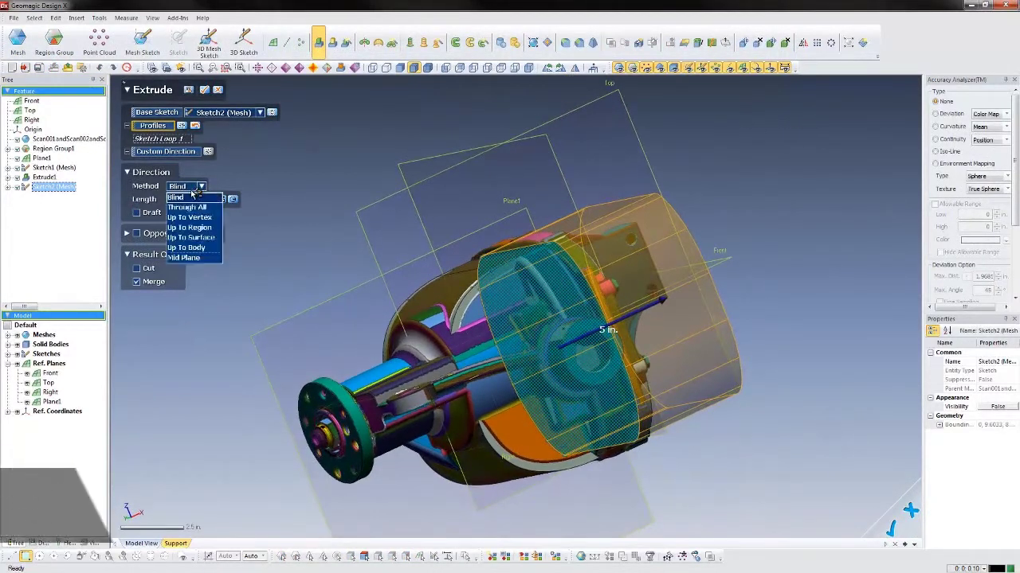
{"action": "left_click", "coordinate": [185, 230]}
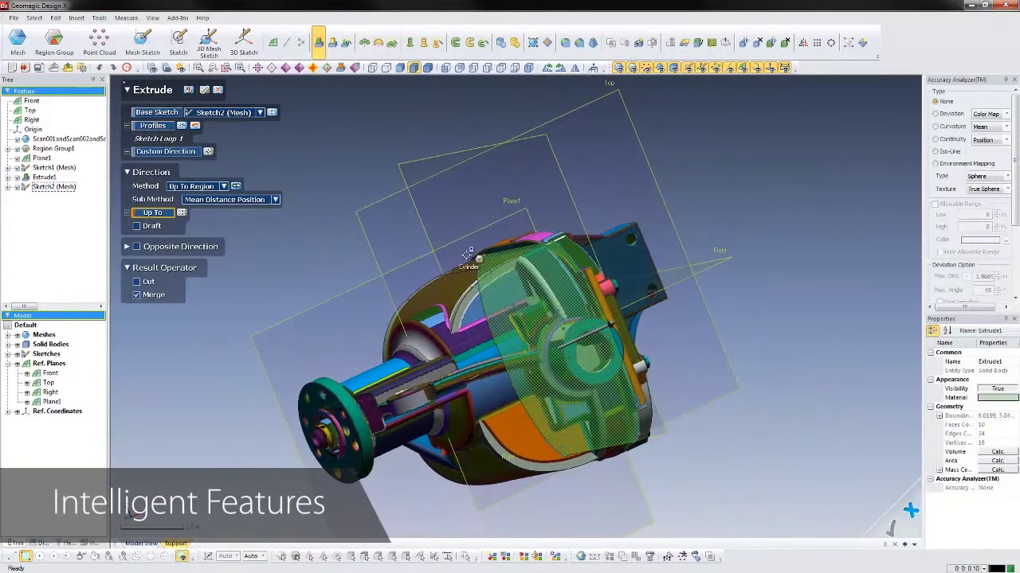
{"action": "left_click", "coordinate": [540, 293]}
{"action": "right_click_drag", "start_coordinate": [540, 293], "coordinate": [563, 363]}
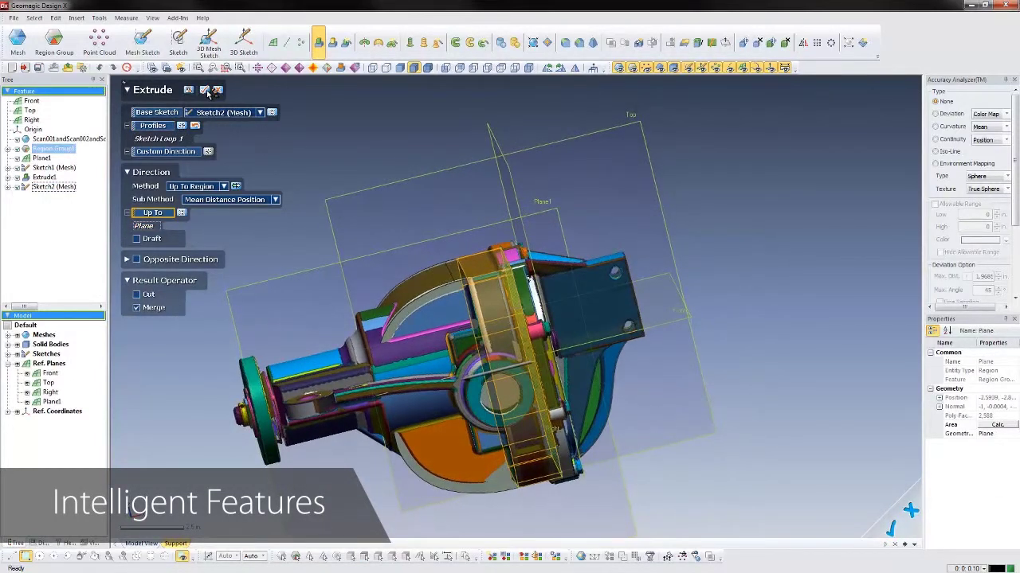
{"action": "left_click", "coordinate": [205, 90]}
{"action": "left_click", "coordinate": [18, 336]}
{"action": "right_click_drag", "start_coordinate": [282, 348], "coordinate": [637, 275]}
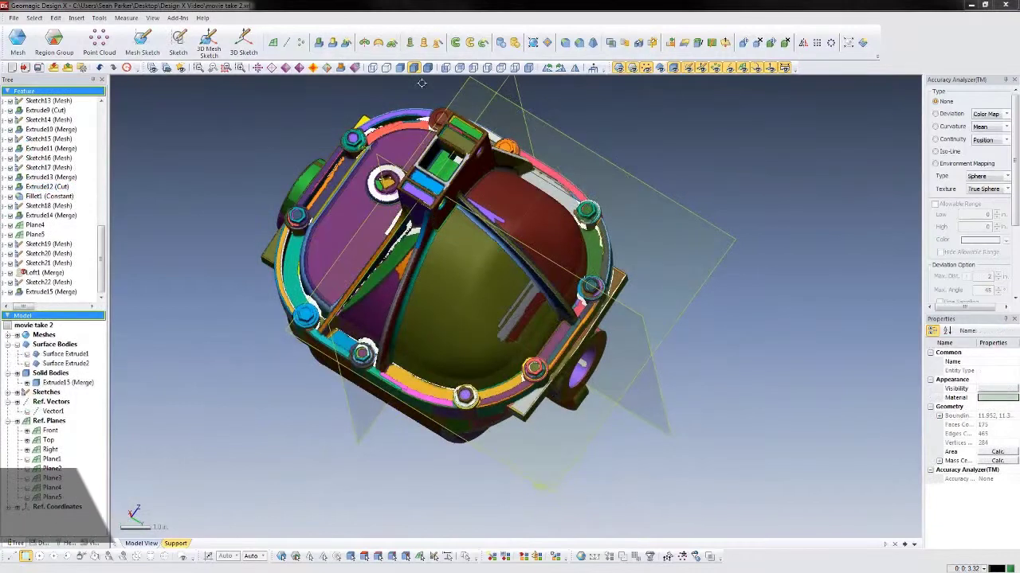
Start a Loft Wizard surface and select the domed cover's cylinder, revolution, freeform and plane regions between and beside the ribs.
{"action": "left_click", "coordinate": [437, 44]}
{"action": "left_click", "coordinate": [404, 263]}
{"action": "left_click", "coordinate": [372, 311]}
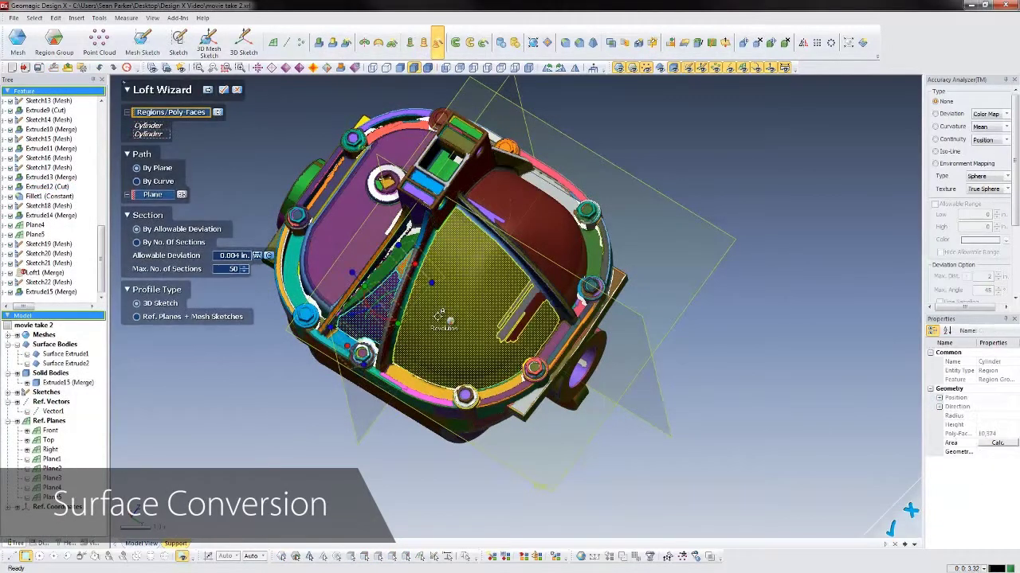
{"action": "left_click", "coordinate": [448, 320]}
{"action": "left_click", "coordinate": [517, 310]}
{"action": "left_click", "coordinate": [533, 315]}
{"action": "left_click", "coordinate": [507, 209]}
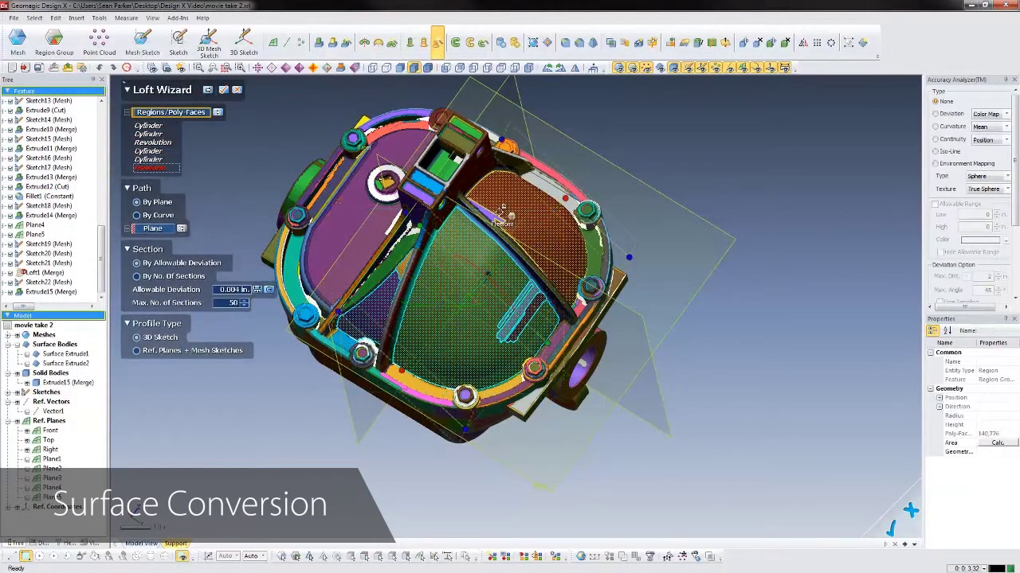
{"action": "left_click", "coordinate": [495, 212]}
Add the cylinder region near the bracket block, beside the upper rib, to the Loft Wizard's region selection.
{"action": "right_click_drag", "start_coordinate": [557, 213], "coordinate": [562, 261]}
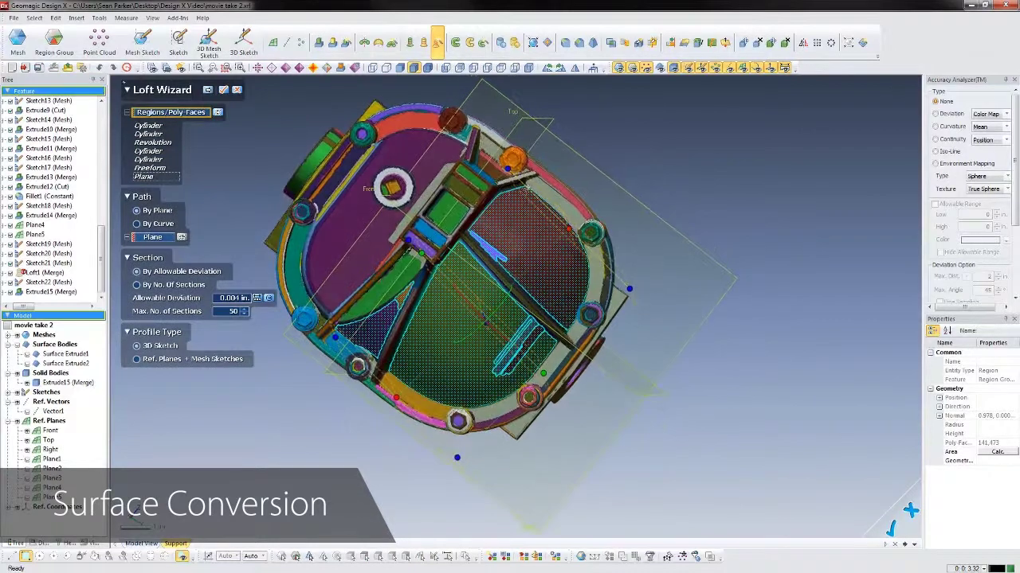
{"action": "left_click", "coordinate": [497, 166]}
{"action": "right_click_drag", "start_coordinate": [497, 165], "coordinate": [385, 198]}
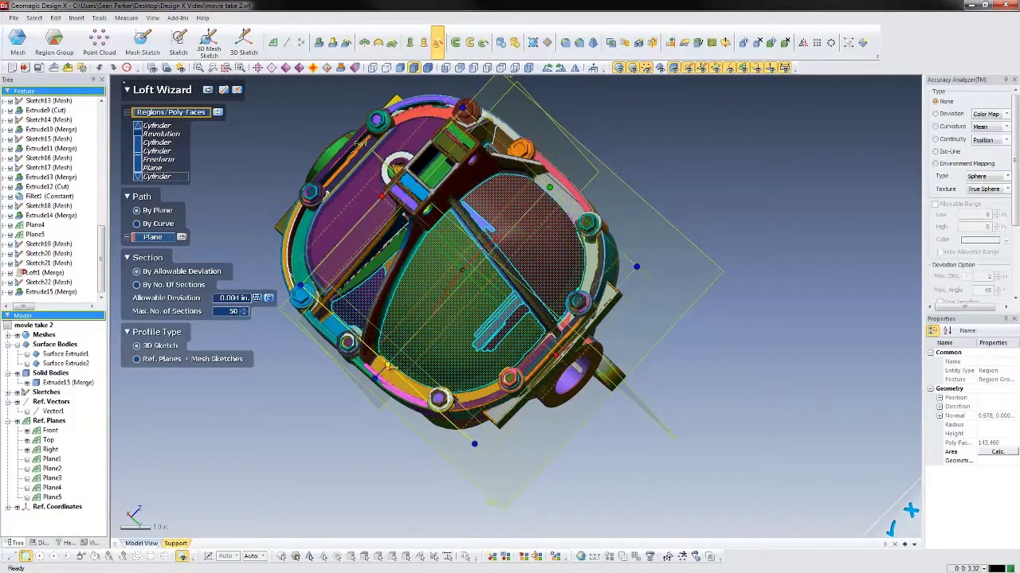
{"action": "right_click_drag", "start_coordinate": [531, 338], "coordinate": [563, 348]}
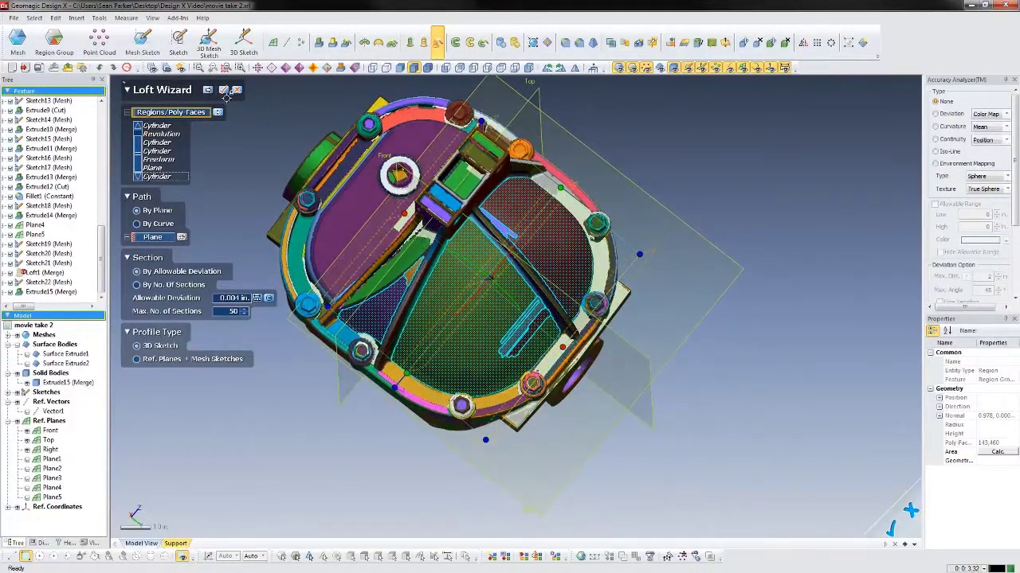
Preview the lofted surface over the domed cover regions and display its deviation from the mesh as a color map.
{"action": "left_click", "coordinate": [208, 90]}
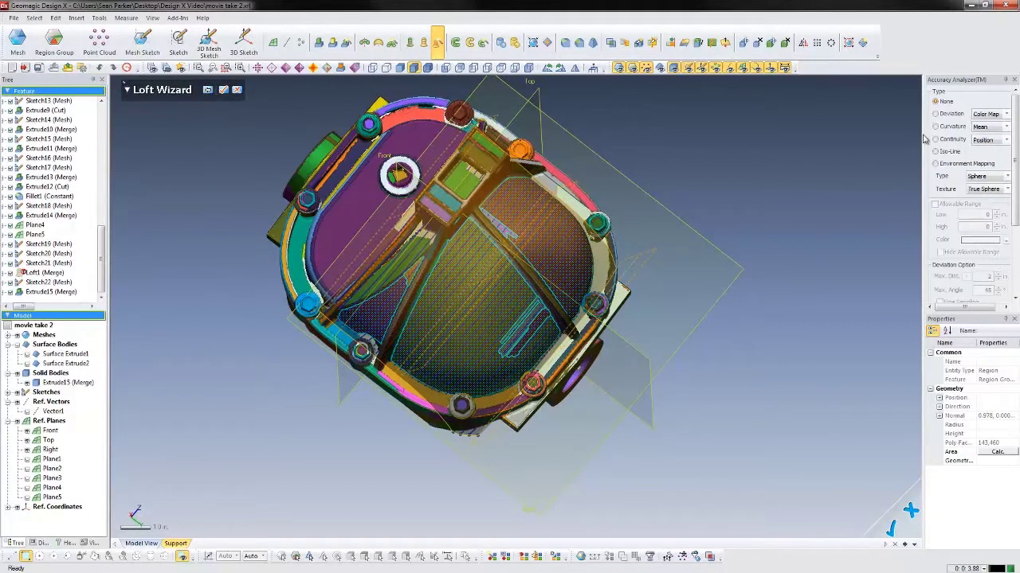
{"action": "left_click", "coordinate": [945, 115]}
{"action": "right_click_drag", "start_coordinate": [717, 232], "coordinate": [728, 213]}
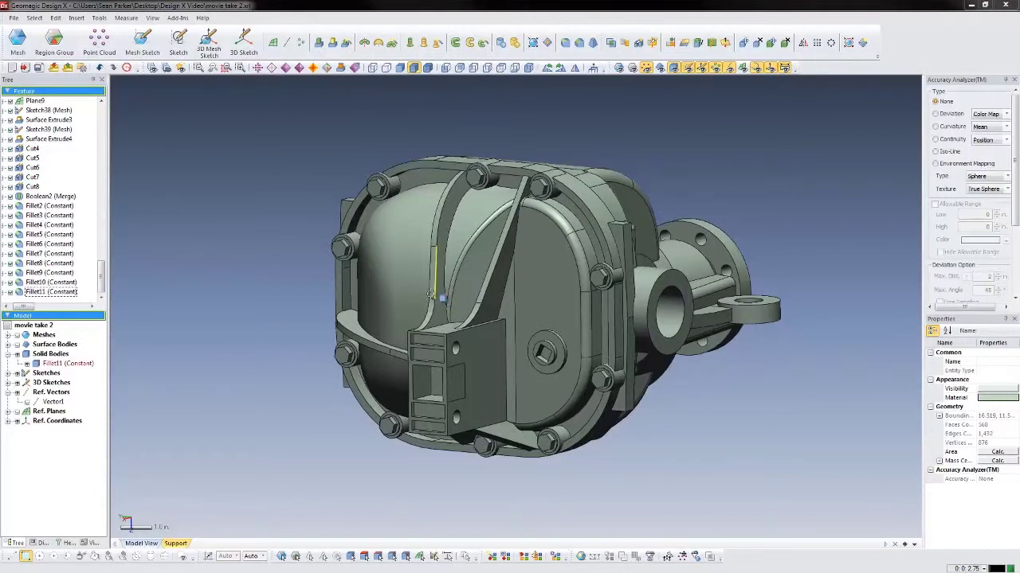
LiveTransfer the model to Inventor from the first feature with prefix Design_X and parametric sweeps/lofts, and review the transferred part and feature history.
{"action": "left_click", "coordinate": [11, 18]}
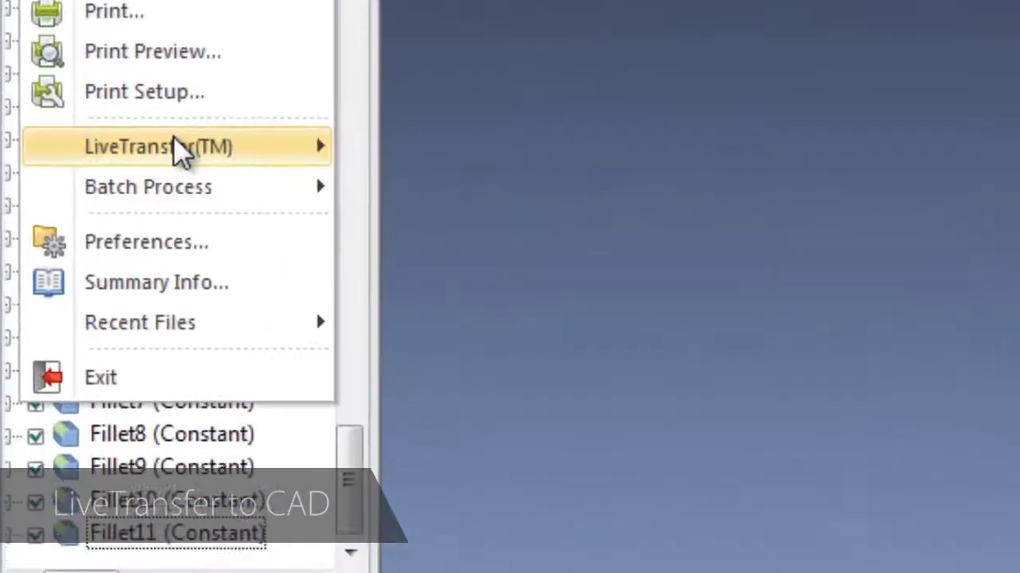
{"action": "mouse_move", "coordinate": [50, 177]}
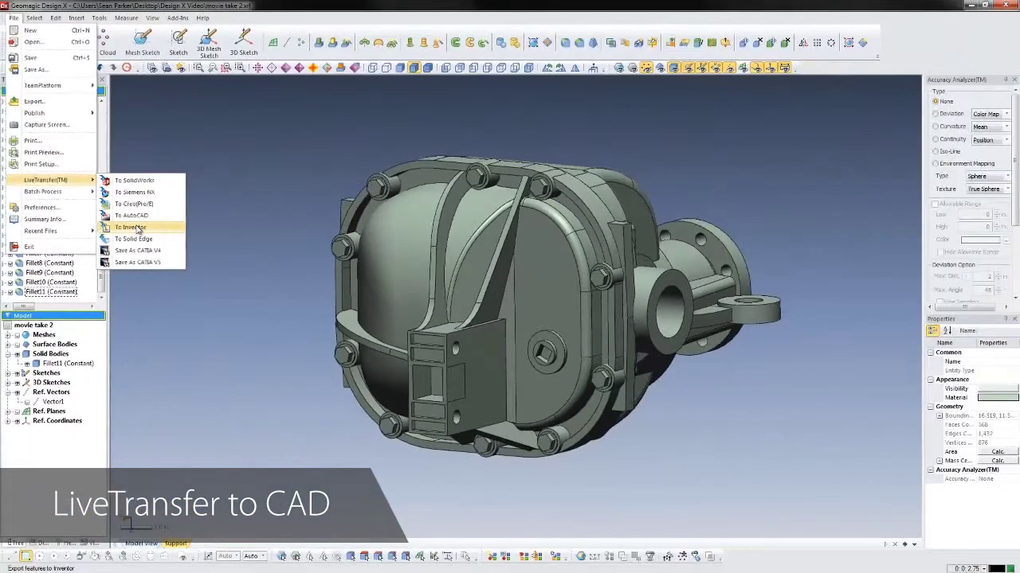
{"action": "left_click", "coordinate": [130, 228]}
{"action": "left_click", "coordinate": [159, 113]}
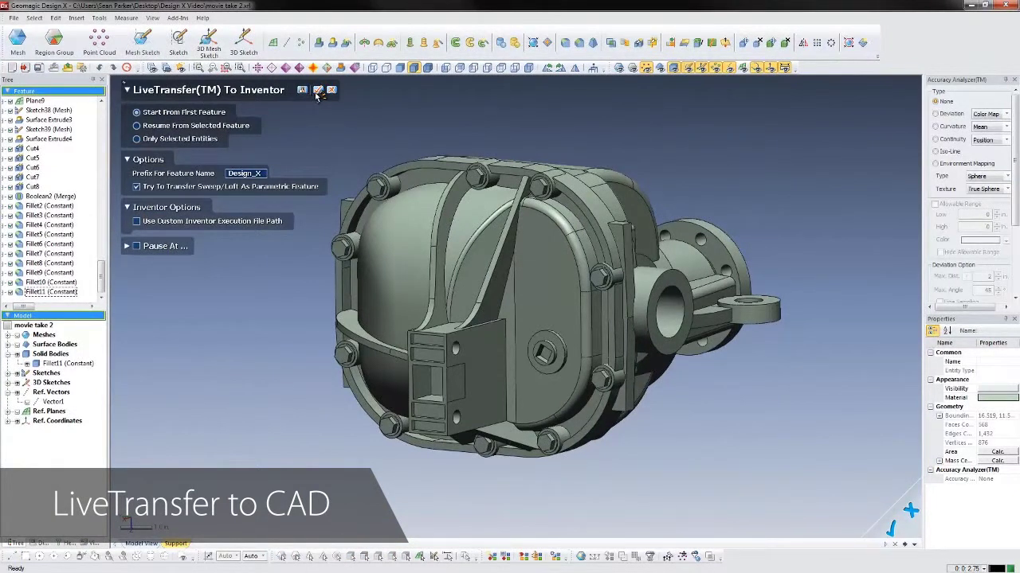
{"action": "left_click", "coordinate": [316, 90]}
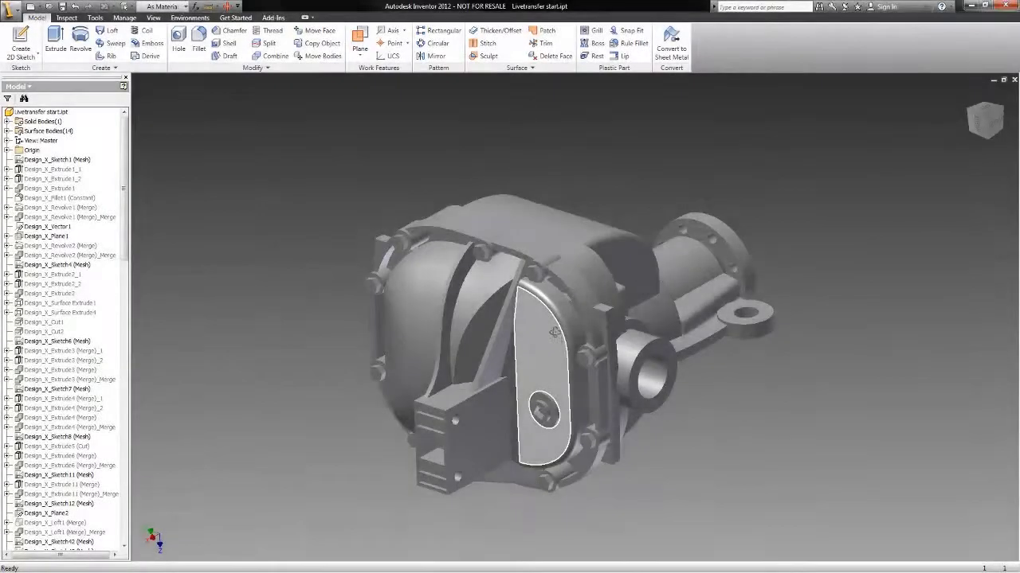
{"action": "left_click_drag", "start_coordinate": [613, 319], "coordinate": [772, 319]}
{"action": "left_click_drag", "start_coordinate": [129, 231], "coordinate": [130, 518]}
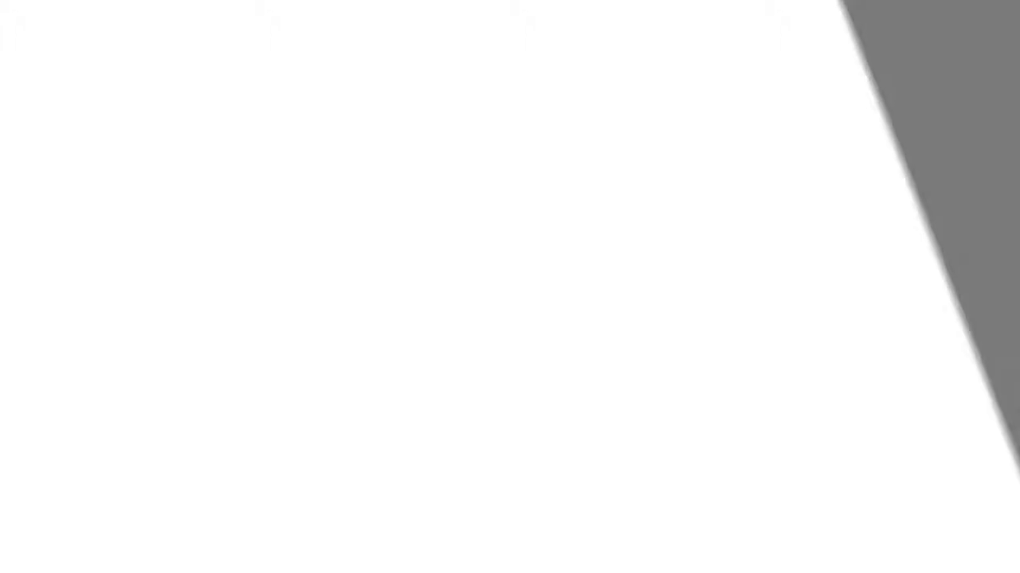